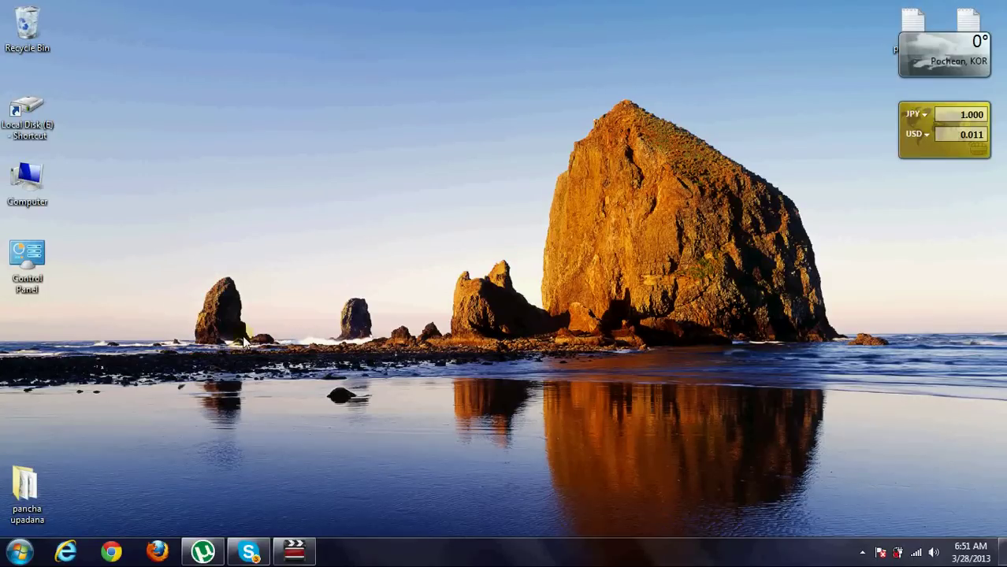
Step: Launch Firefox from the taskbar so it opens on the Google home page
{"action": "left_click", "coordinate": [159, 552]}
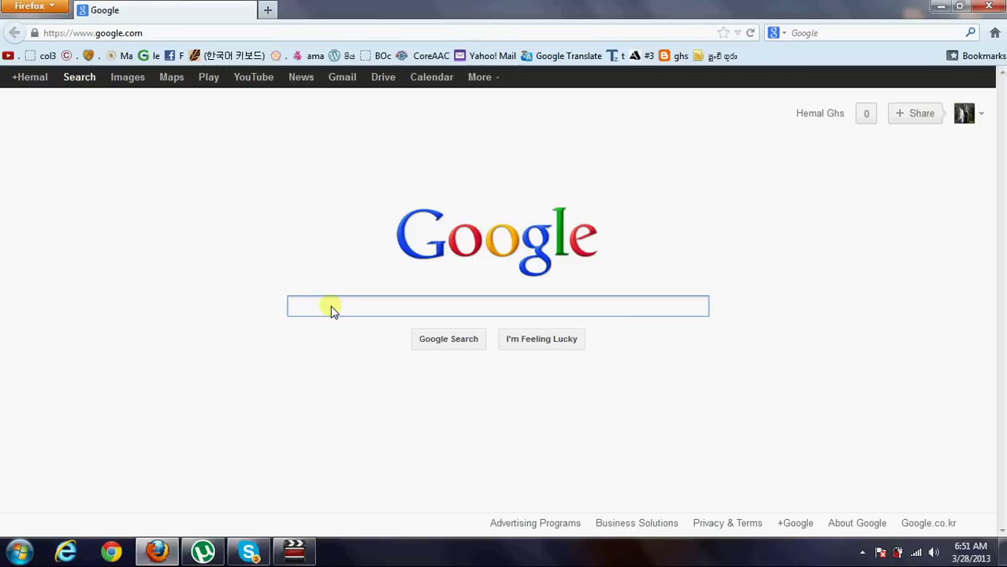
Step: Search Google for 'sinhala tamil ime' and open the first Siyabas Sinhala Unicode install result
{"action": "type", "text": "sinhala tam"}
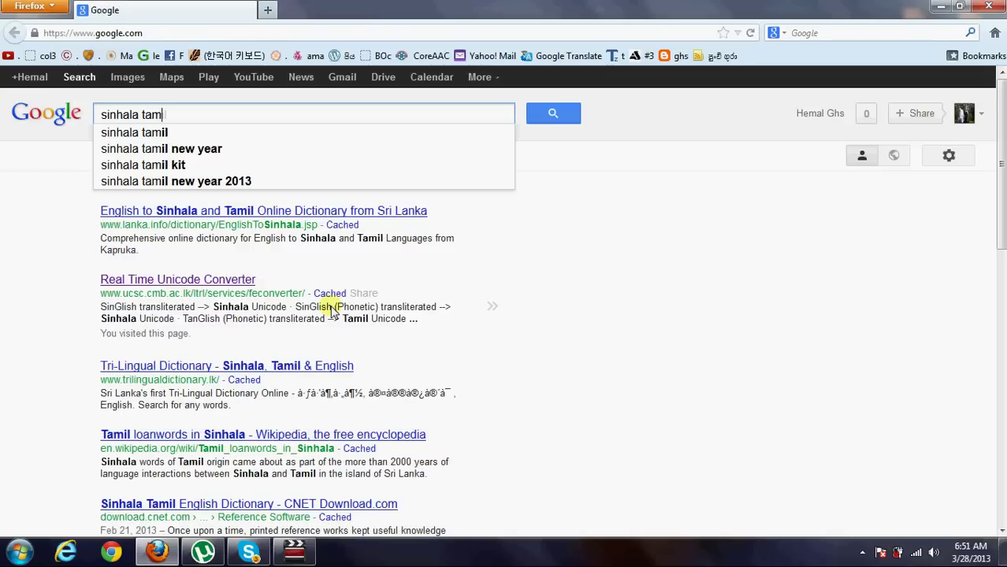
{"action": "type", "text": "il i"}
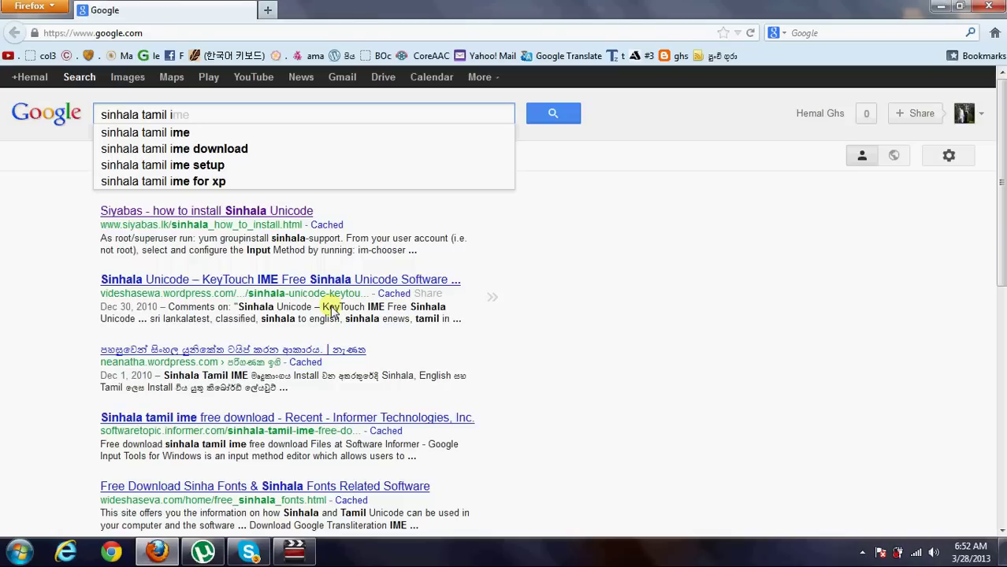
{"action": "left_click", "coordinate": [175, 133]}
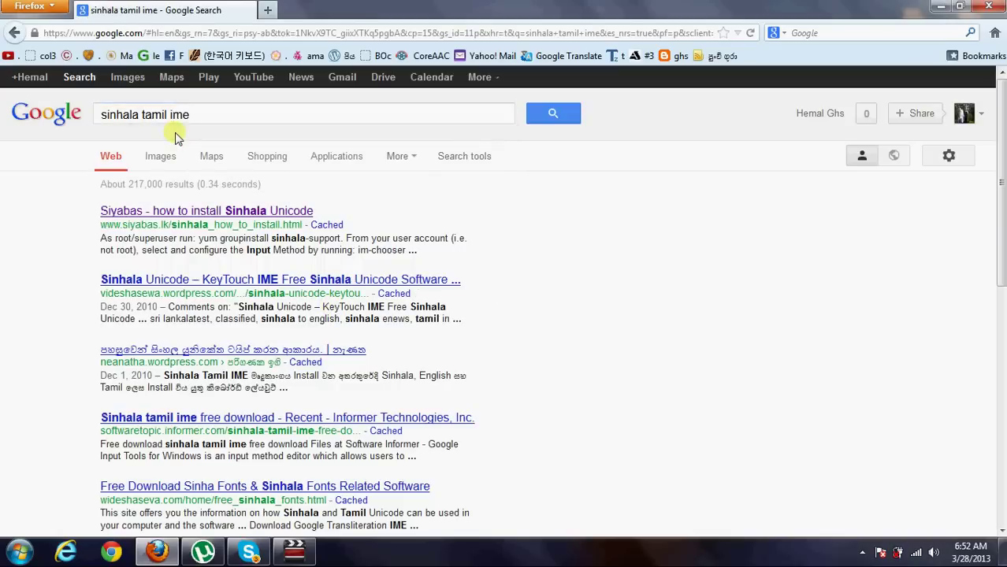
{"action": "left_click", "coordinate": [156, 211]}
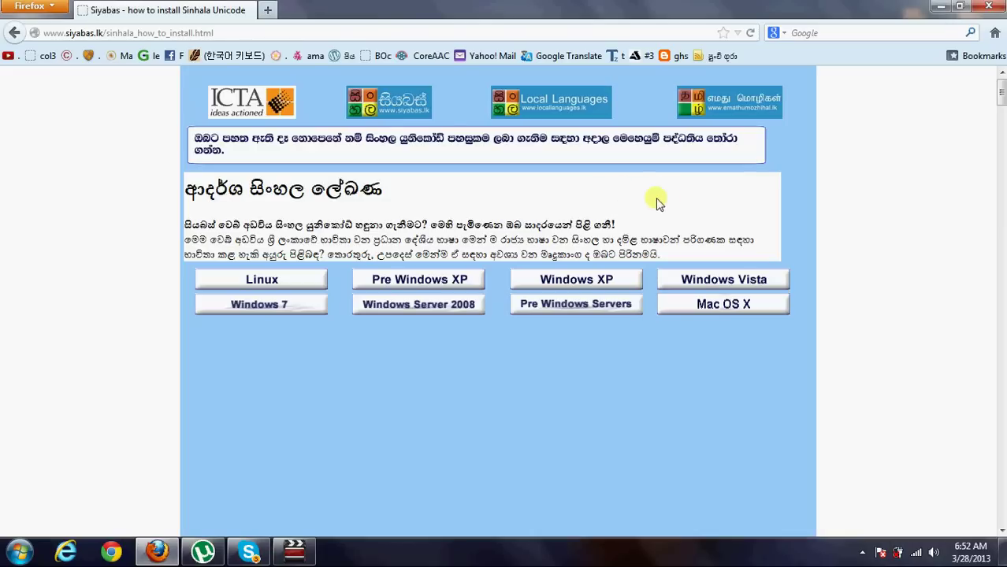
Step: Minimize Firefox and confirm in Computer Properties that Windows 7 Home Premium is 64-bit, then close it
{"action": "left_click", "coordinate": [939, 6]}
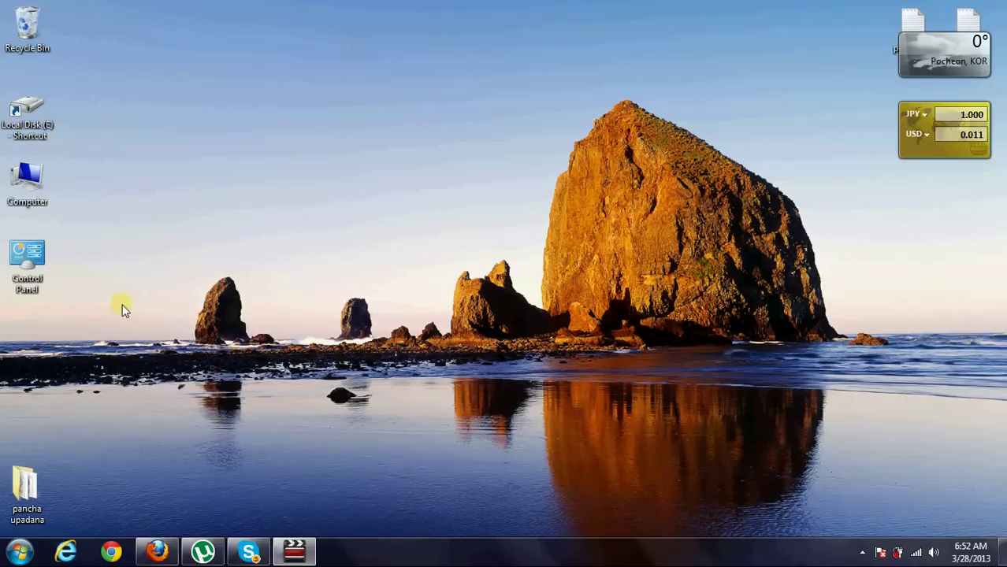
{"action": "left_click", "coordinate": [19, 551]}
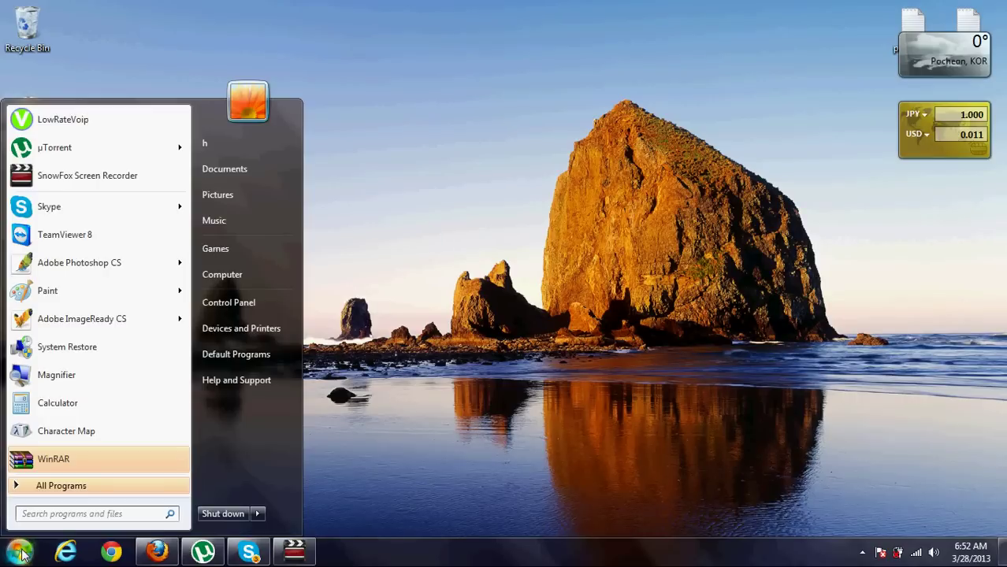
{"action": "left_click", "coordinate": [386, 356]}
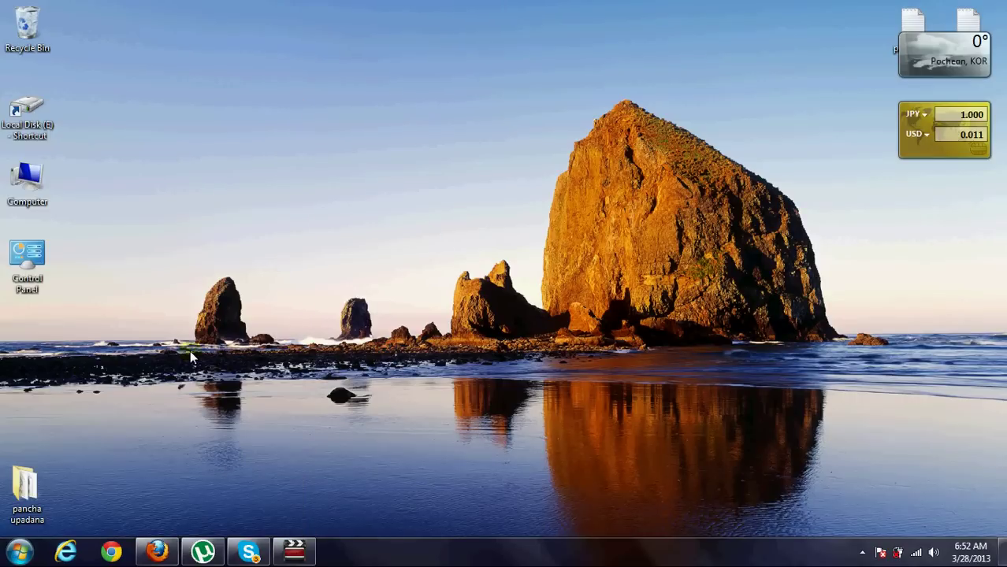
{"action": "left_click", "coordinate": [21, 556]}
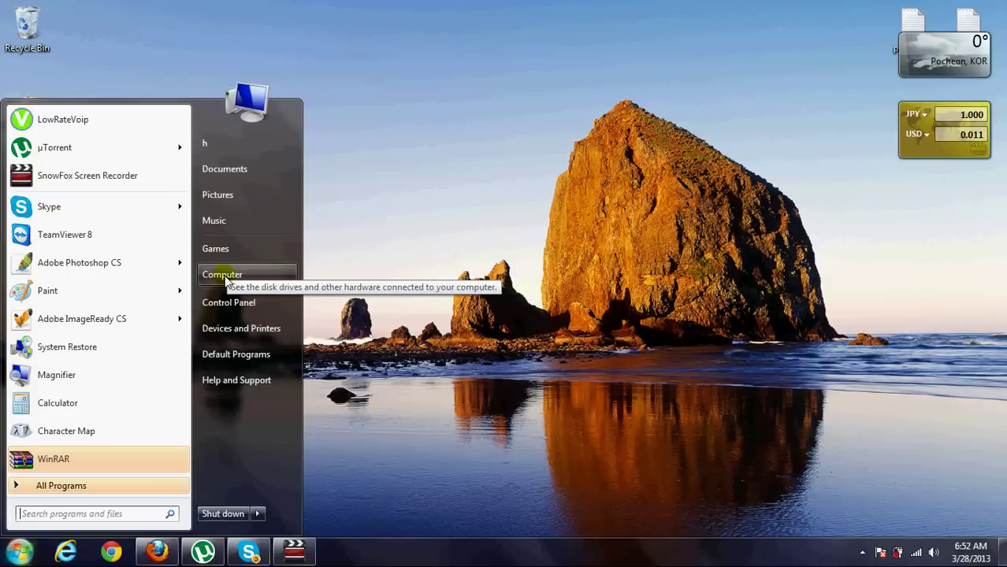
{"action": "right_click", "coordinate": [226, 278]}
{"action": "left_click", "coordinate": [265, 402]}
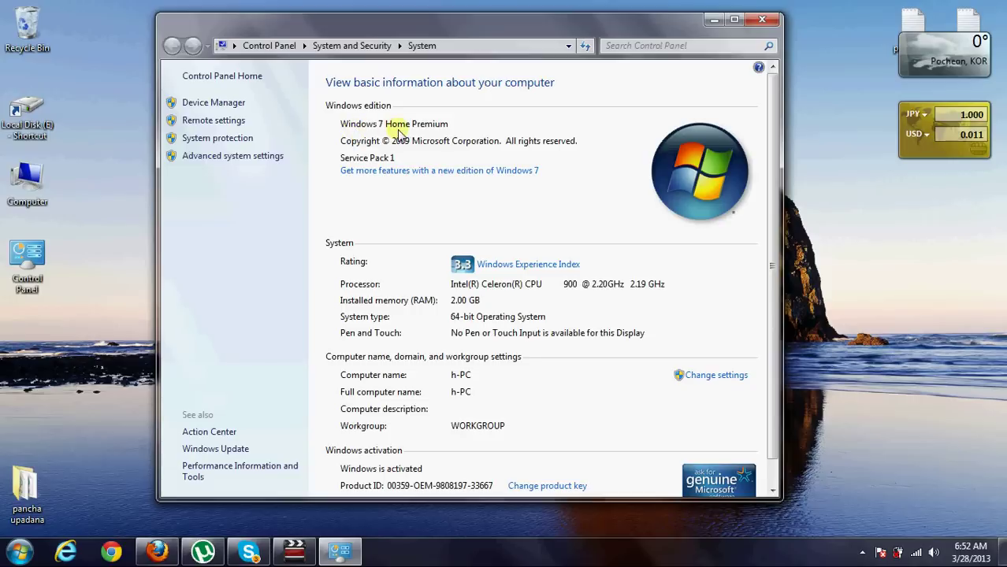
{"action": "left_click", "coordinate": [762, 19]}
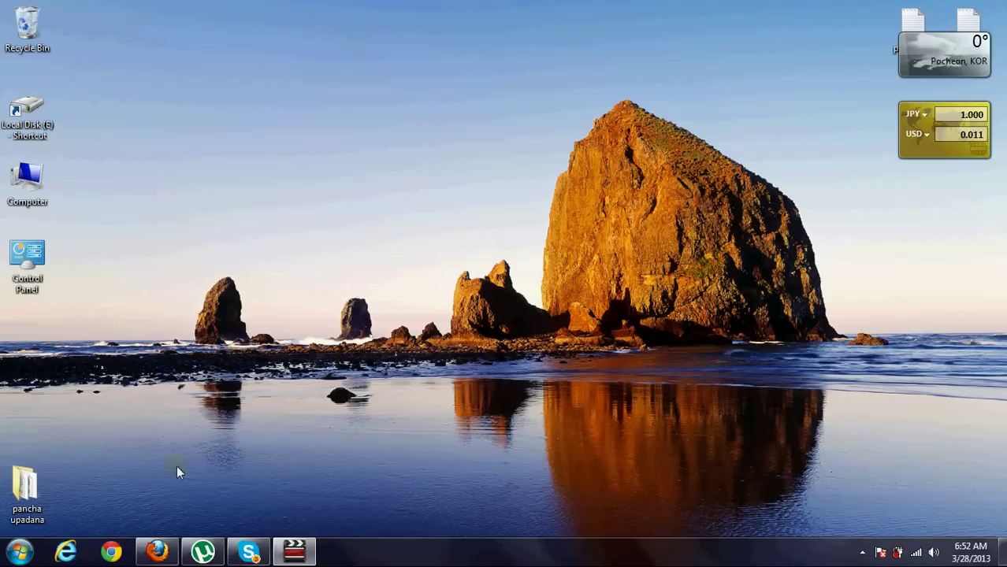
Step: Return to siyabas.lk, open the Windows 7 instructions and click the SinhalaTamil_IME_Setup.exe download link
{"action": "left_click", "coordinate": [157, 553]}
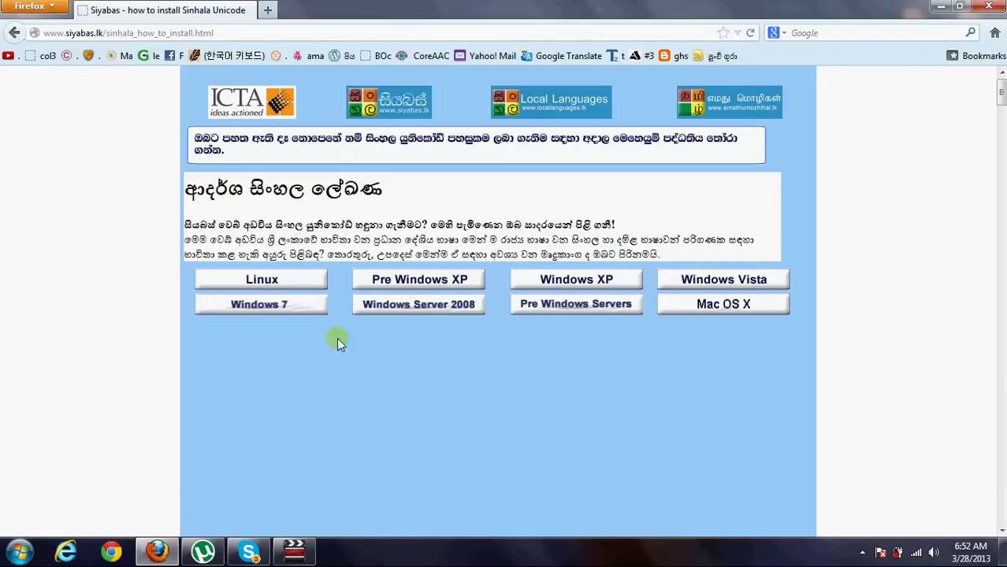
{"action": "left_click", "coordinate": [262, 307]}
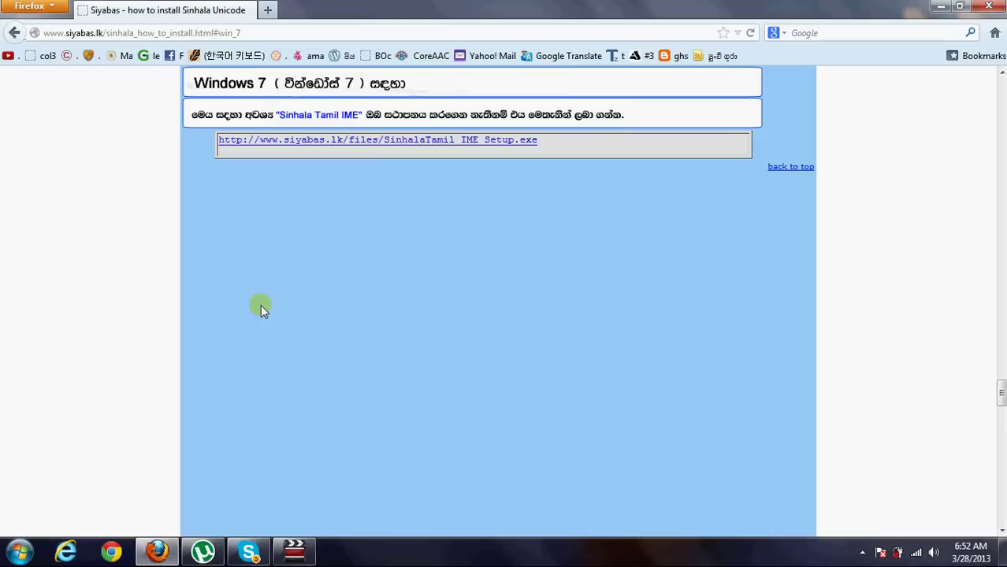
{"action": "scroll", "coordinate": [260, 304], "scroll_direction": "up", "scroll_amount": 1}
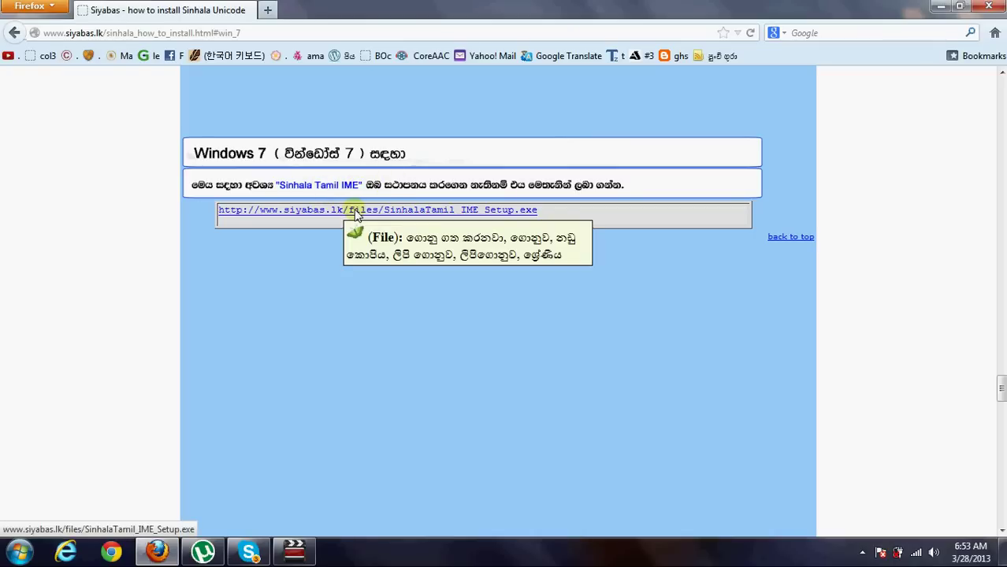
{"action": "left_click", "coordinate": [355, 215]}
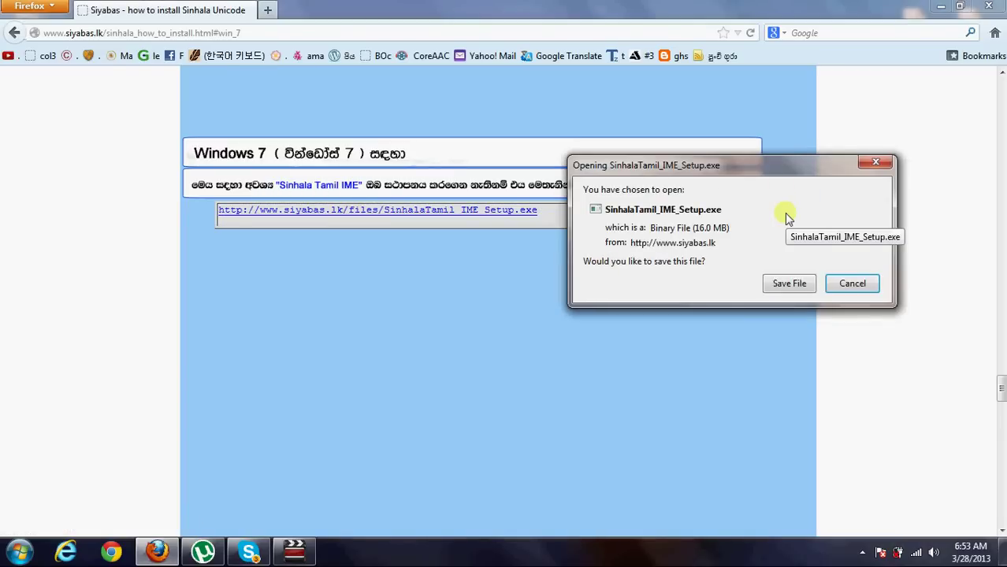
Step: Save SinhalaTamil_IME_Setup.exe and let the 16.0 MB download finish
{"action": "left_click", "coordinate": [784, 285]}
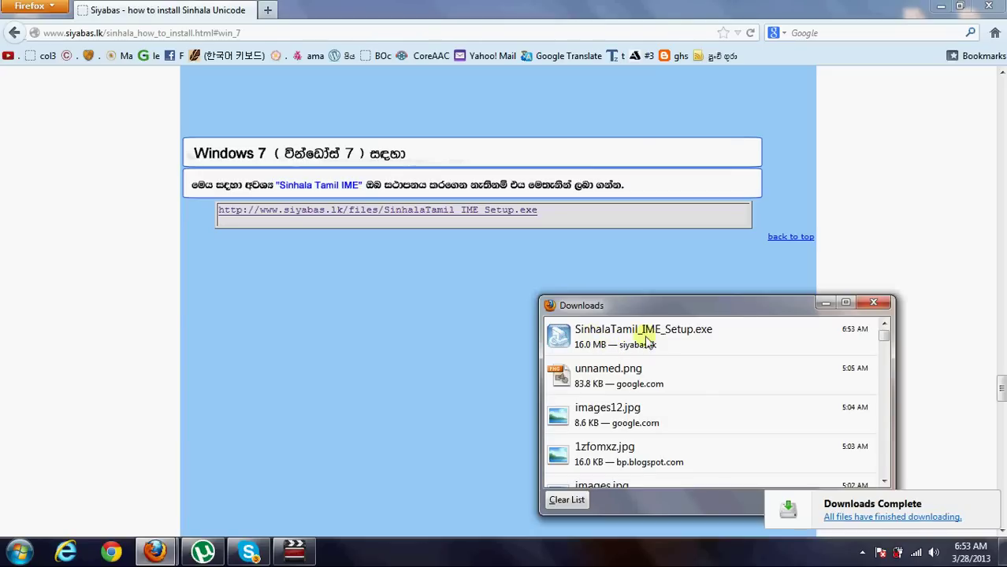
Step: Run SinhalaTamil_IME_Setup.exe from the Downloads list, then close Firefox
{"action": "left_click", "coordinate": [560, 337]}
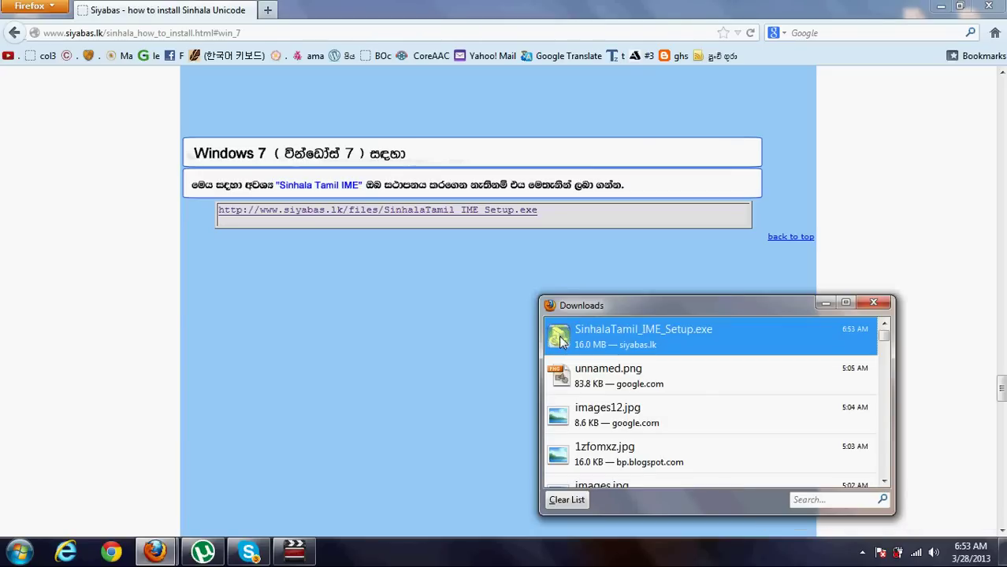
{"action": "double_click", "coordinate": [561, 337]}
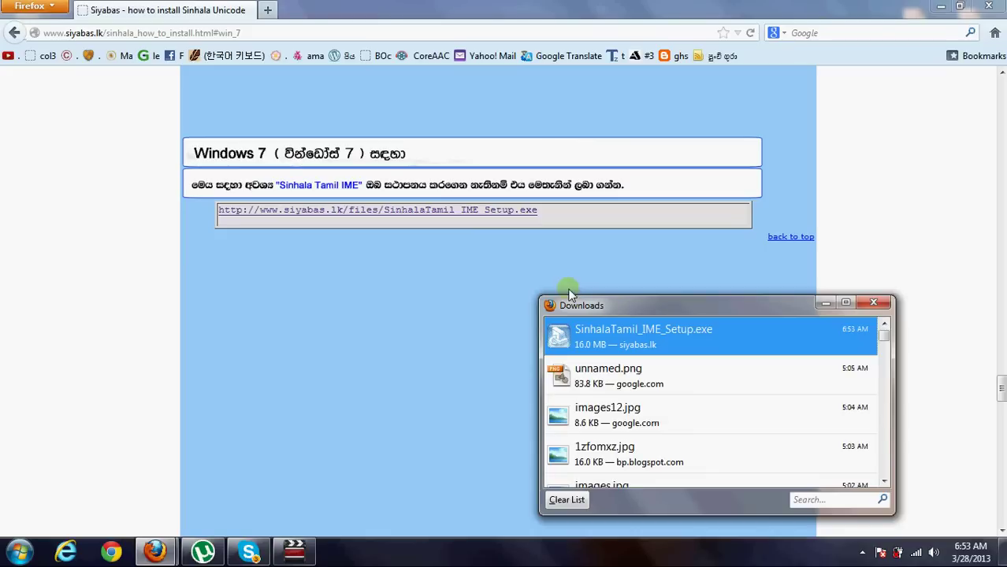
{"action": "left_click", "coordinate": [989, 10]}
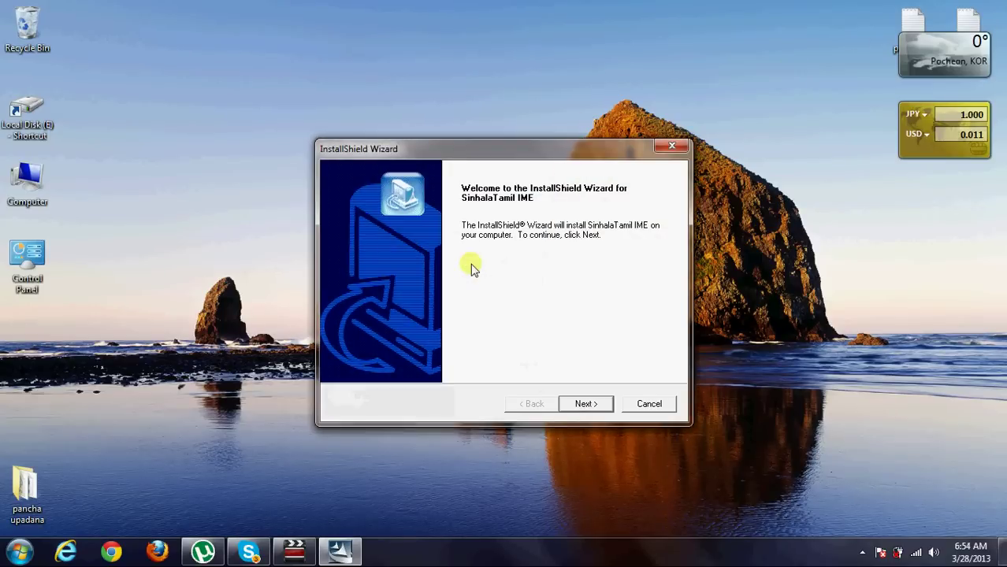
Step: Move past the wizard's welcome page and install with the Sinhala-only setup type
{"action": "left_click", "coordinate": [585, 404]}
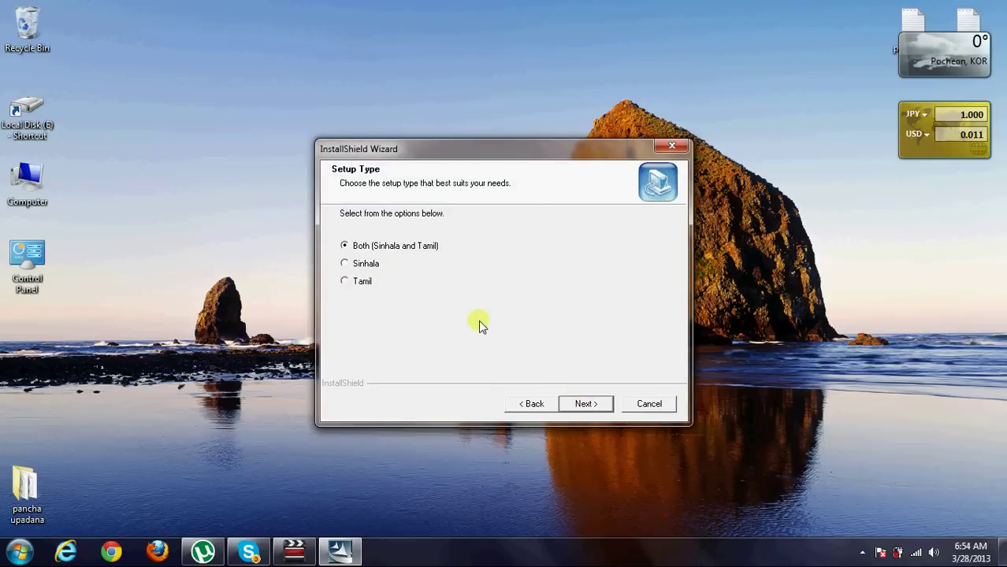
{"action": "left_click", "coordinate": [344, 264]}
{"action": "left_click", "coordinate": [592, 407]}
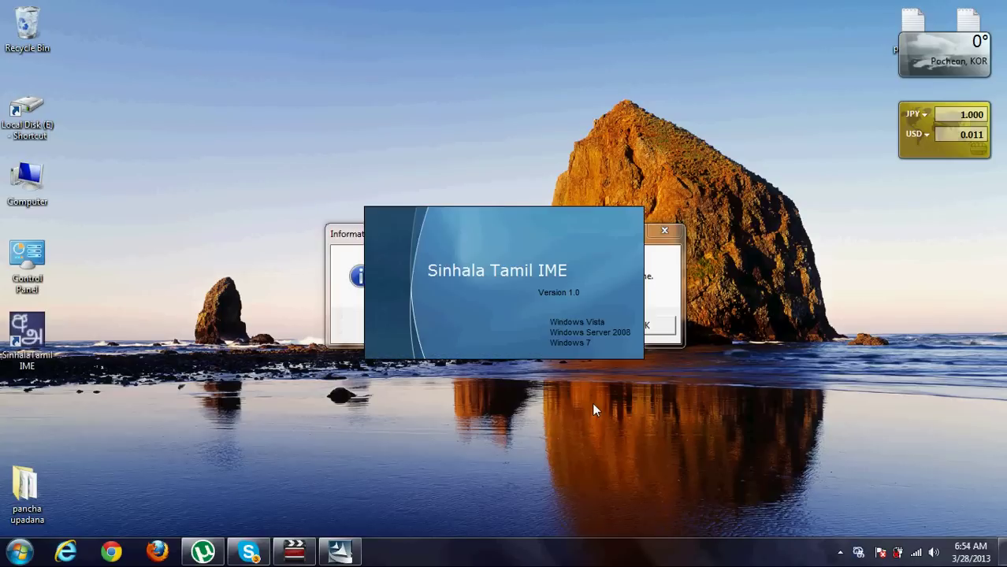
Step: Bring the 'installed successfully, please restart' message in front of the Sinhala Tamil IME splash
{"action": "left_click", "coordinate": [666, 281]}
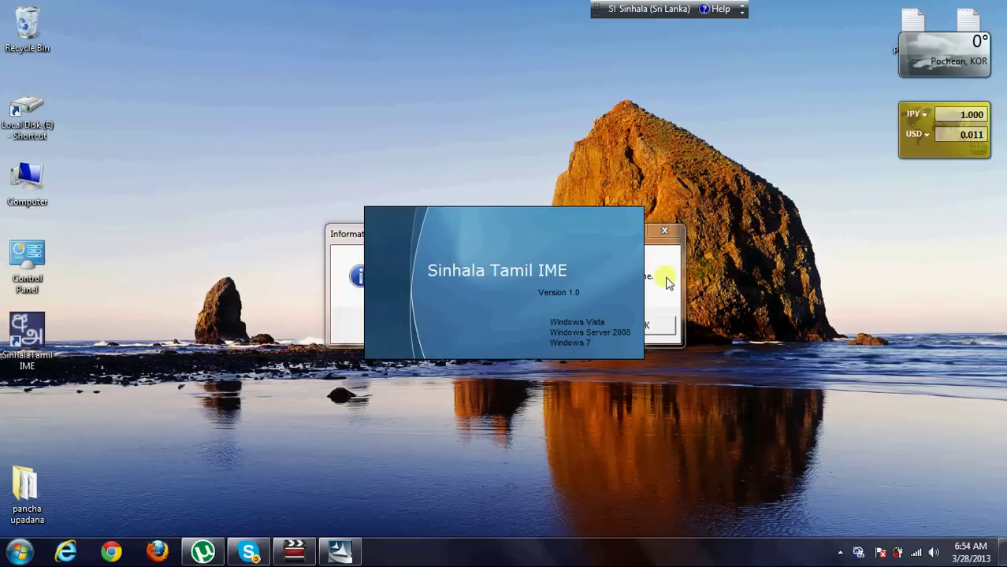
{"action": "left_click", "coordinate": [662, 293]}
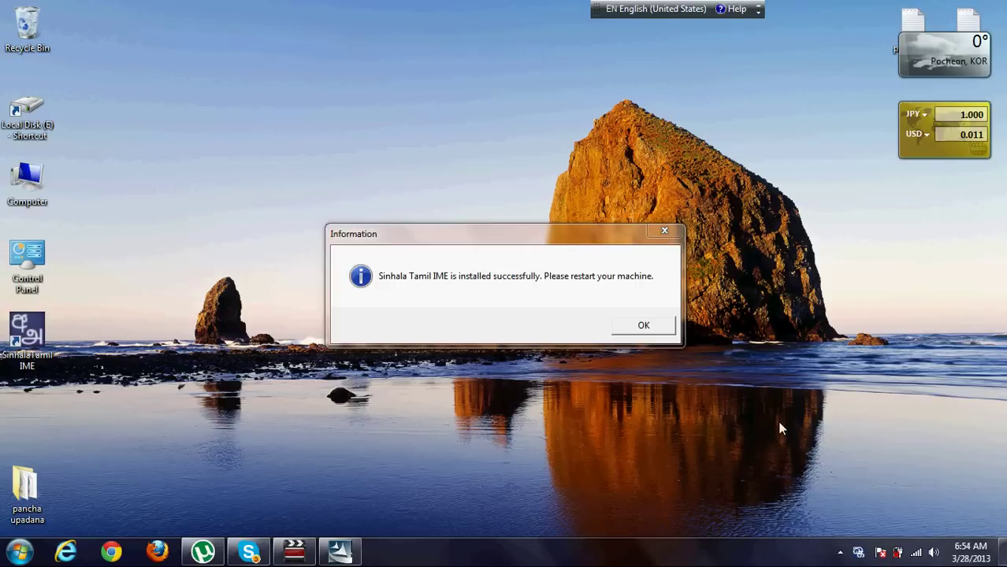
Step: View the Sinhala Tamil IME version information from its tray icon, then switch input back to English
{"action": "right_click", "coordinate": [860, 554]}
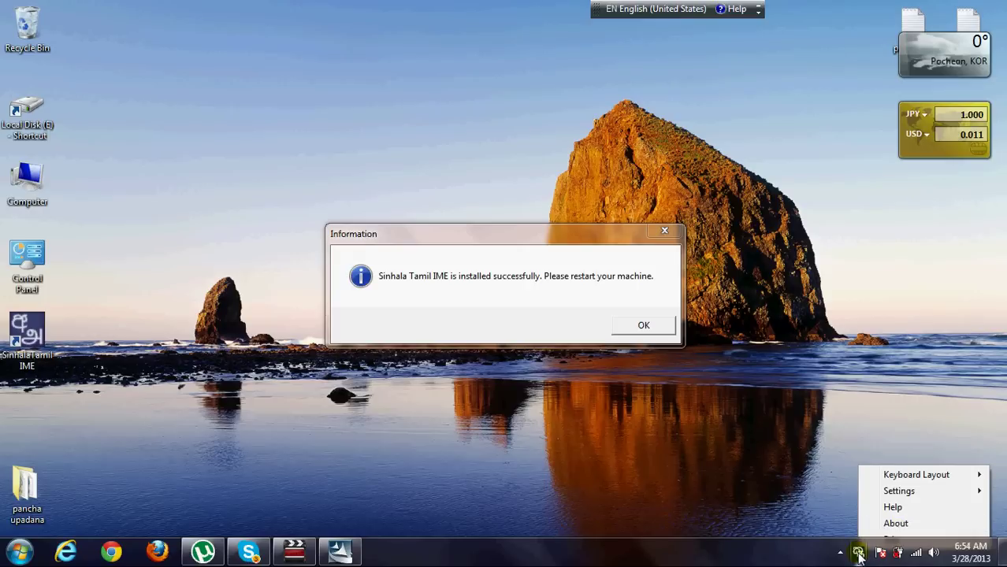
{"action": "left_click", "coordinate": [839, 552]}
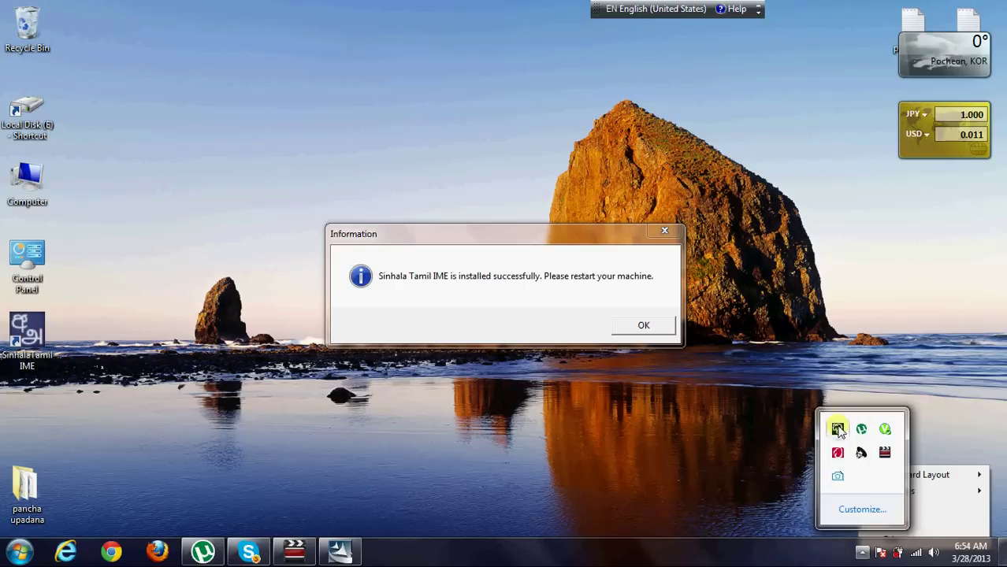
{"action": "left_click", "coordinate": [951, 519]}
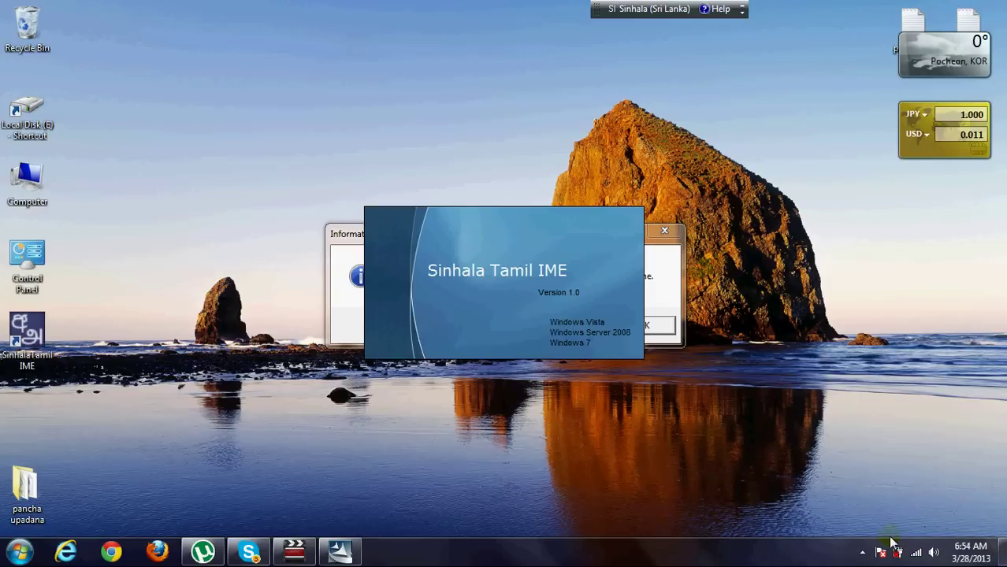
{"action": "key", "text": "alt+shift"}
Step: Open the IME's tray menu to its Keyboard Layout list: Standard Tamil and Standard Sinhala
{"action": "left_click", "coordinate": [863, 552]}
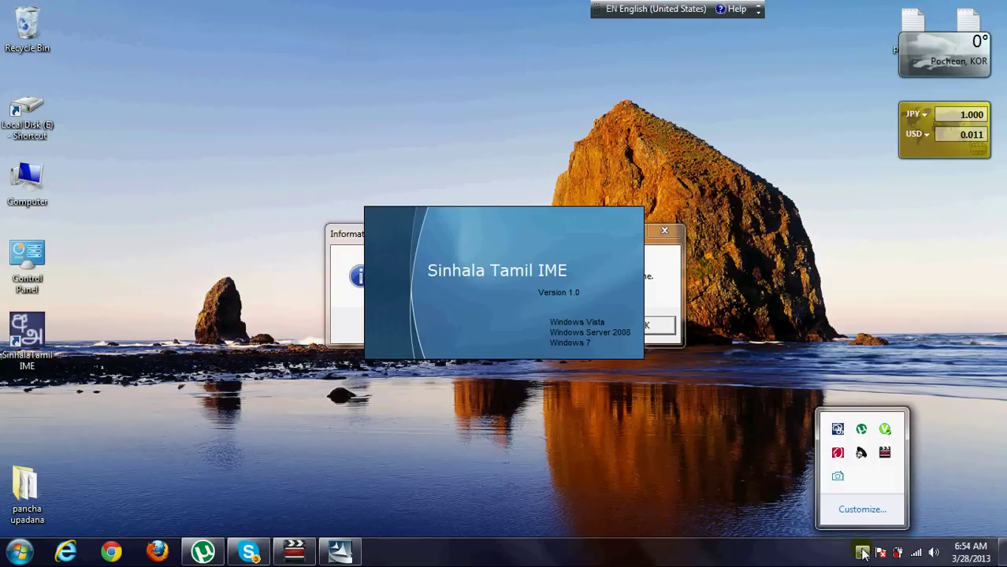
{"action": "right_click", "coordinate": [837, 432]}
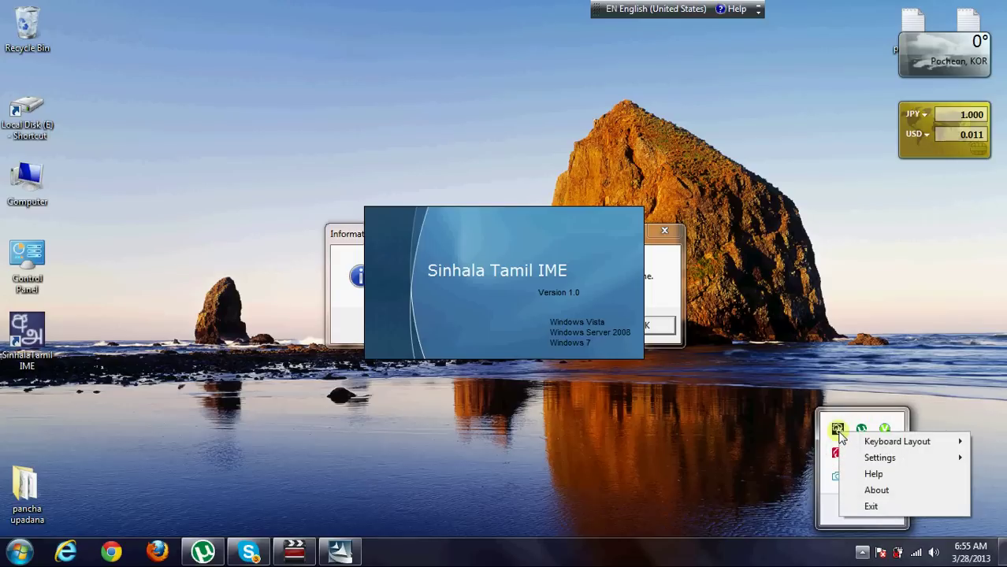
{"action": "mouse_move", "coordinate": [883, 449]}
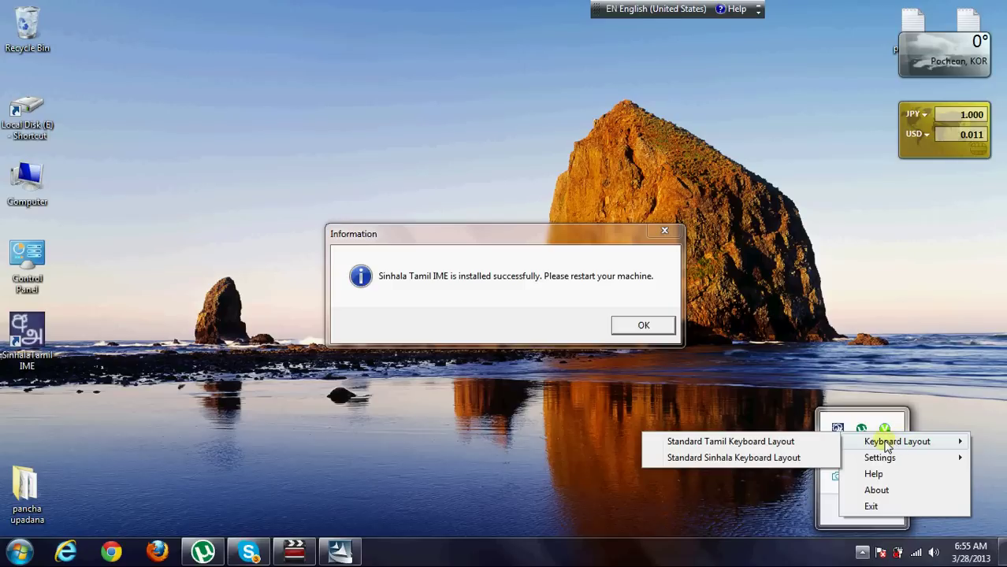
Step: Open the Standard Sinhala Keyboard Layout chart and nudge it slightly down and left
{"action": "left_click", "coordinate": [754, 460]}
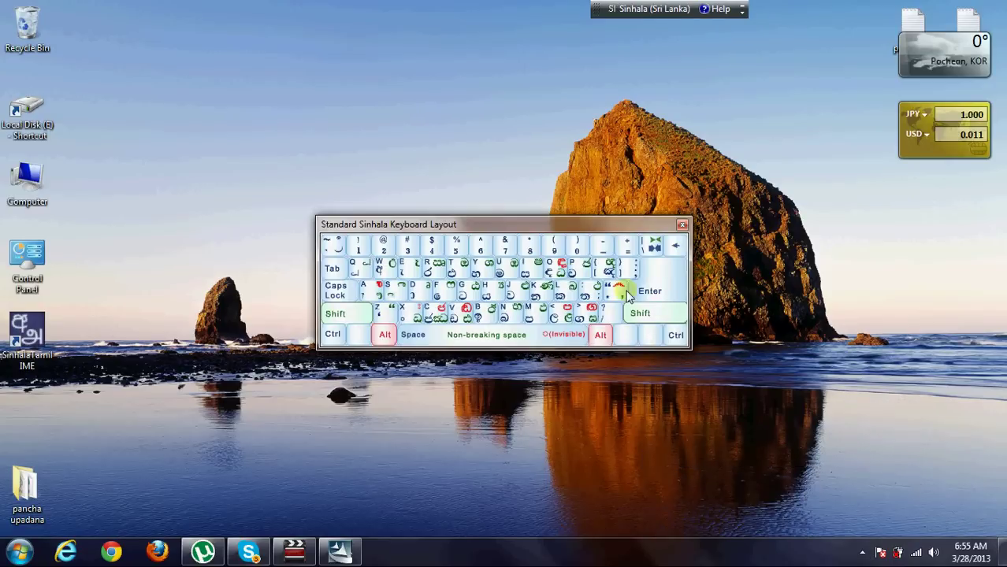
{"action": "left_click_drag", "start_coordinate": [557, 226], "coordinate": [534, 240]}
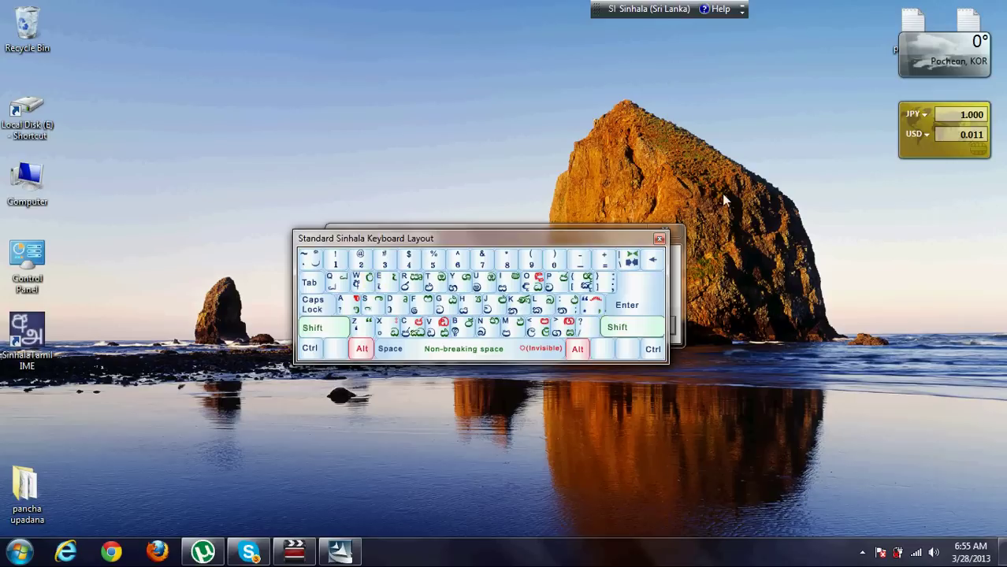
Step: Switch the input language to English, then to Sinhala (Sri Lanka), and bring Skype forward
{"action": "left_click", "coordinate": [659, 10]}
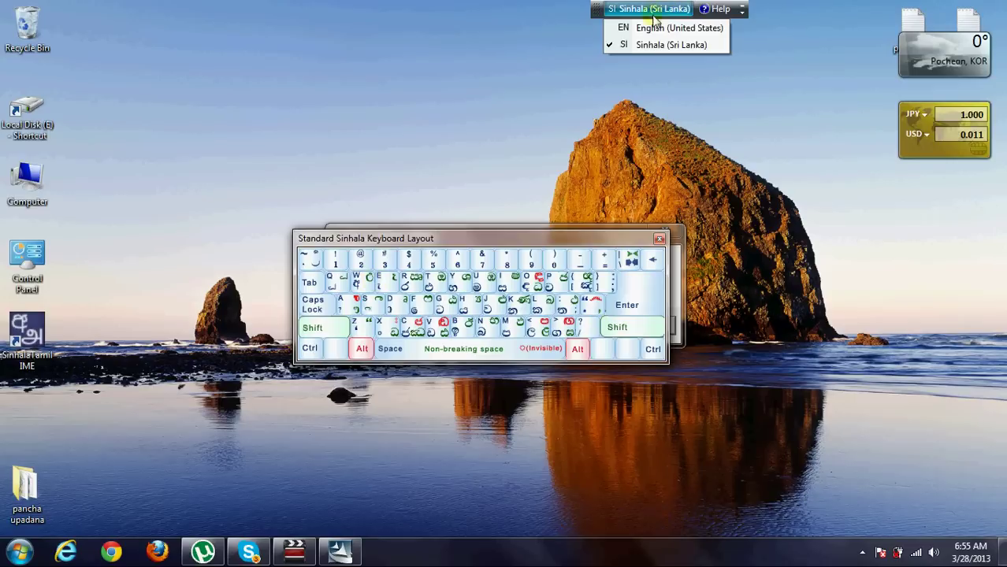
{"action": "left_click", "coordinate": [650, 28]}
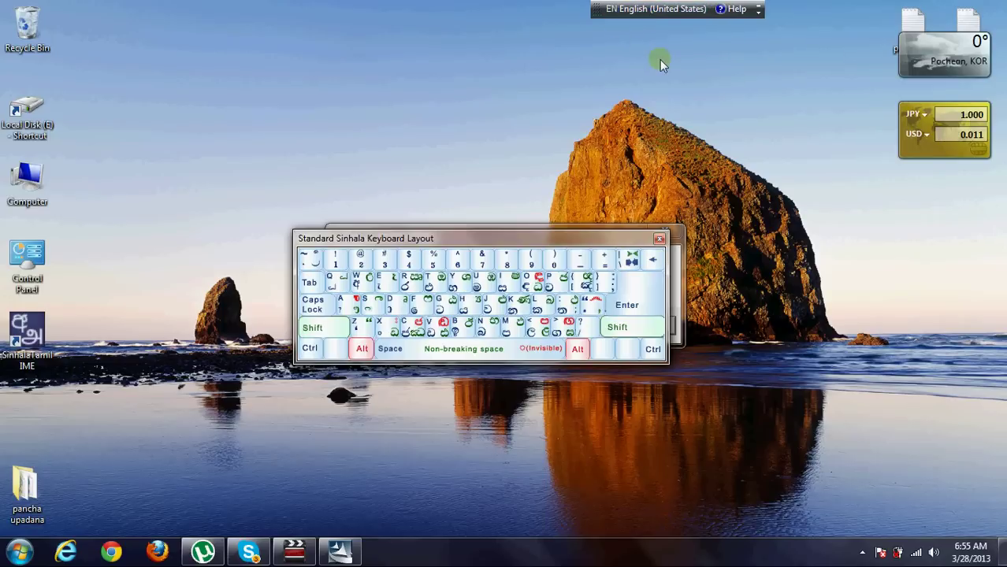
{"action": "left_click", "coordinate": [651, 9]}
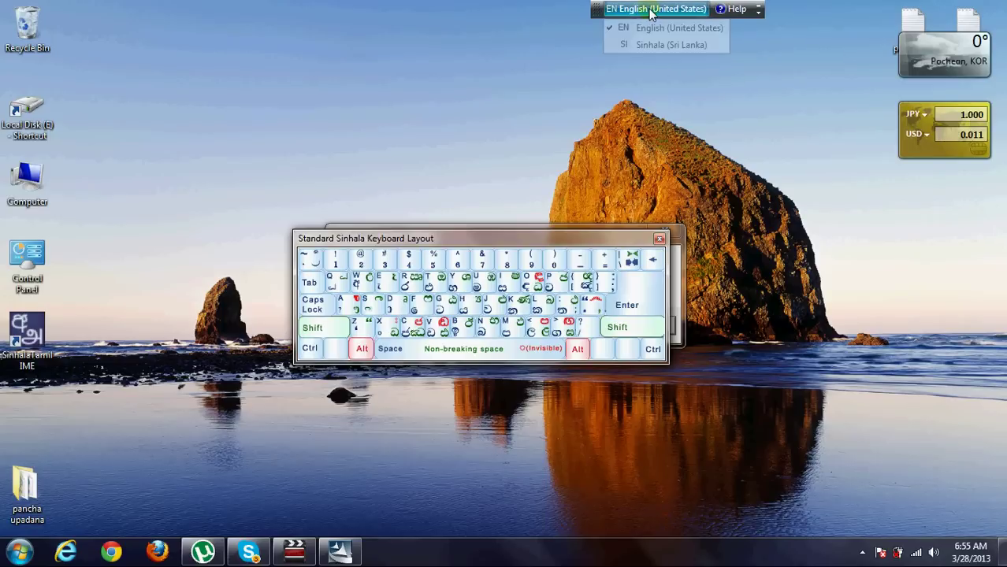
{"action": "left_click", "coordinate": [636, 45]}
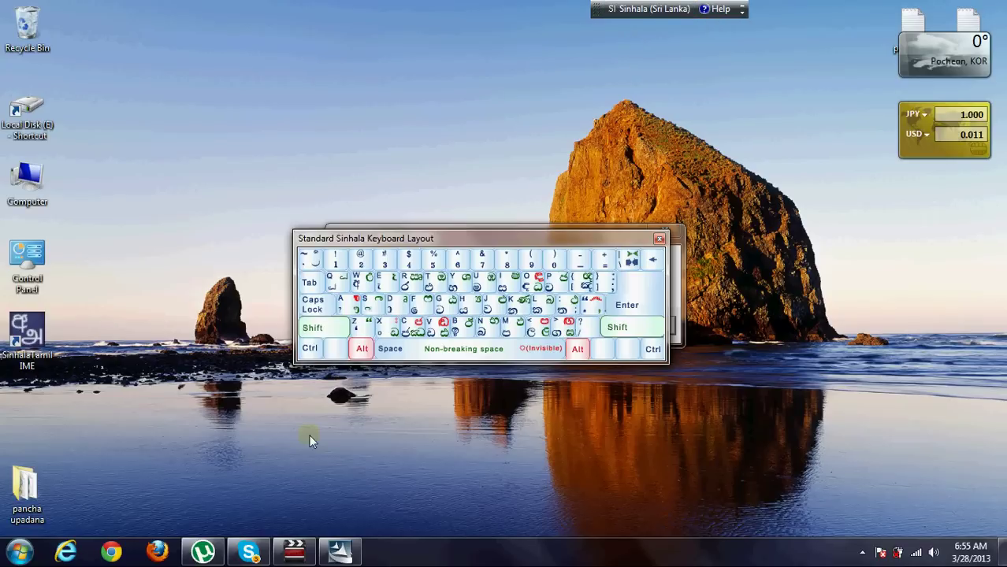
{"action": "left_click", "coordinate": [252, 555]}
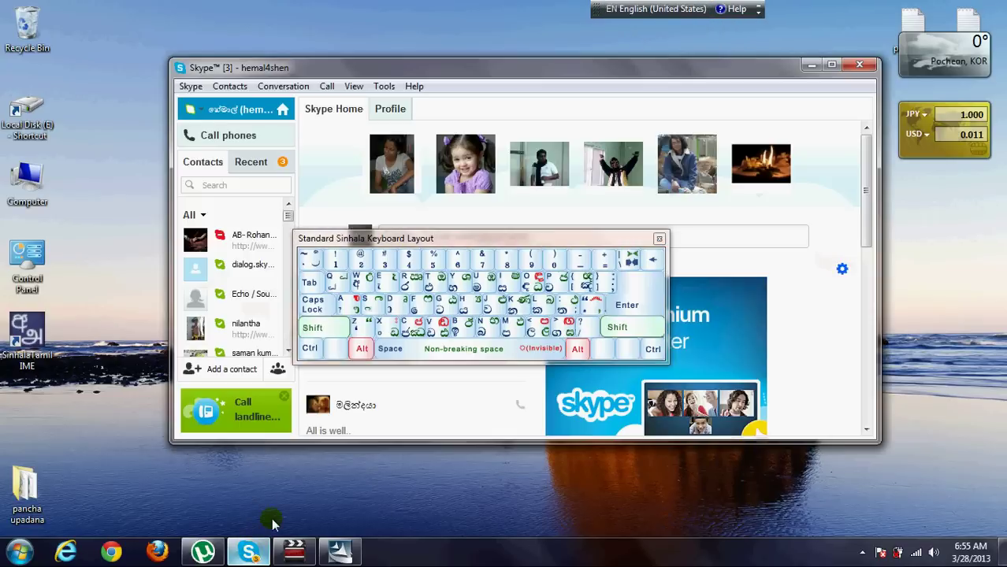
Step: Move the Sinhala keyboard right, open the dialog.skypeline chat box, and select Sinhala (Sri Lanka) input
{"action": "left_click_drag", "start_coordinate": [587, 236], "coordinate": [877, 202]}
{"action": "left_click", "coordinate": [242, 268]}
{"action": "left_click", "coordinate": [467, 378]}
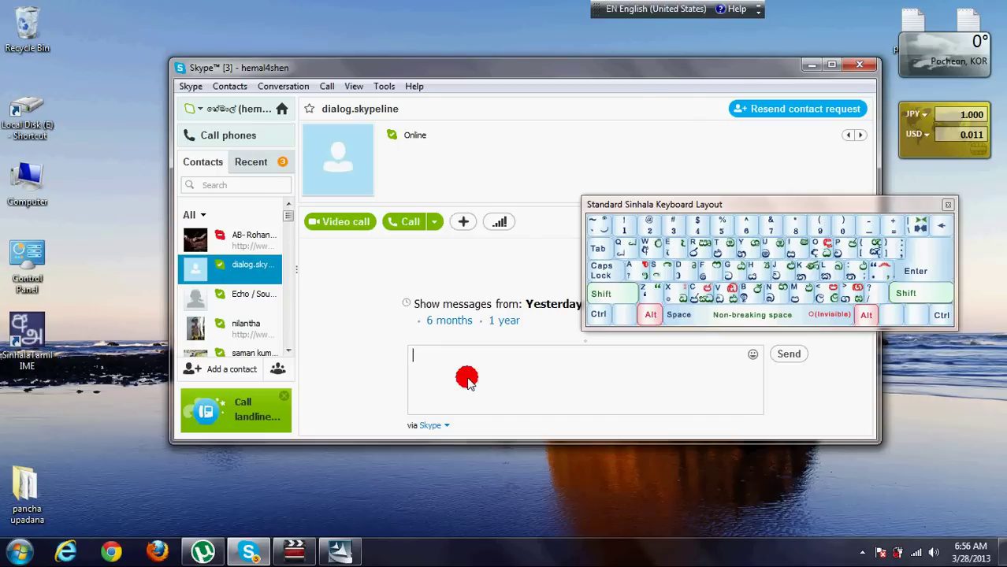
{"action": "left_click", "coordinate": [639, 9]}
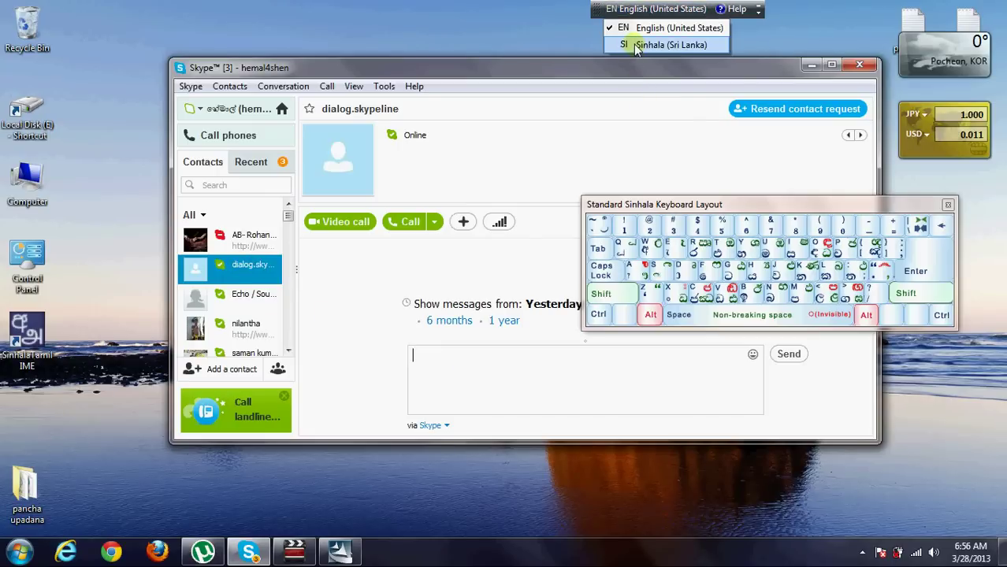
{"action": "left_click", "coordinate": [636, 45]}
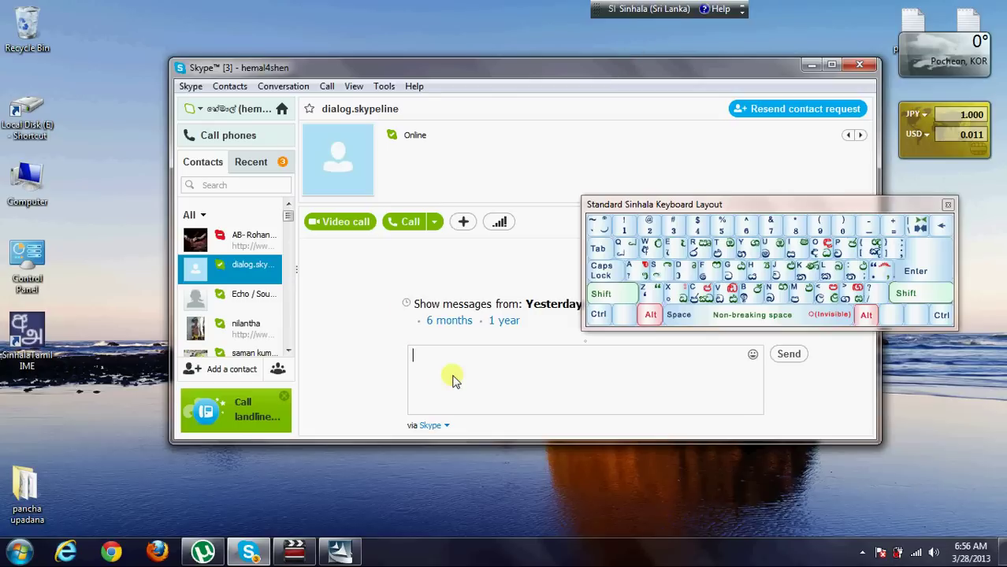
Step: Type the Sinhala phrase 'අම්මා ඉන්නවද' into the Skype message box
{"action": "type", "text": "ම්මා ඉන්නවද"}
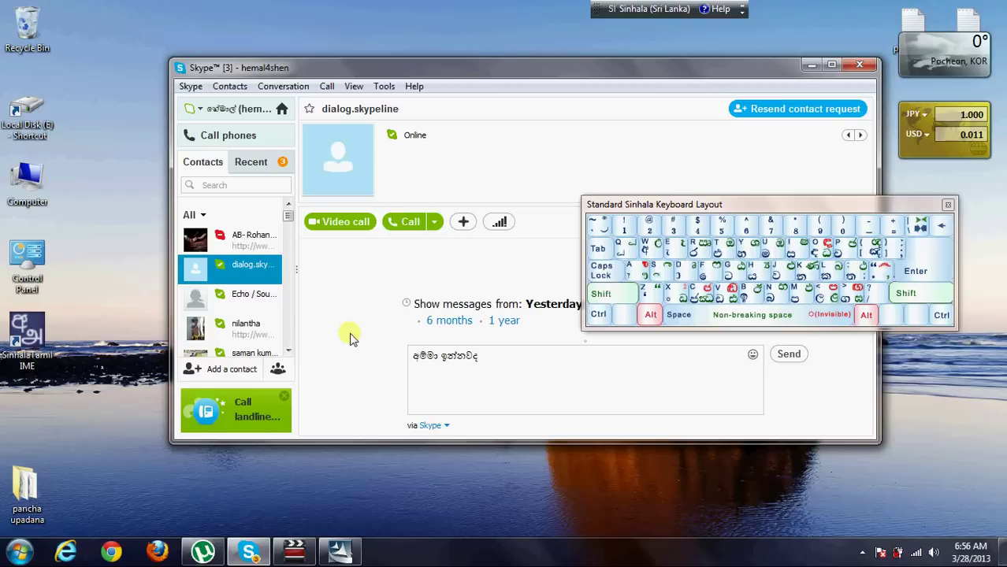
Step: Set the chat font to 11pt Tahoma under Options > IM & SMS > IM appearance
{"action": "left_click", "coordinate": [385, 88]}
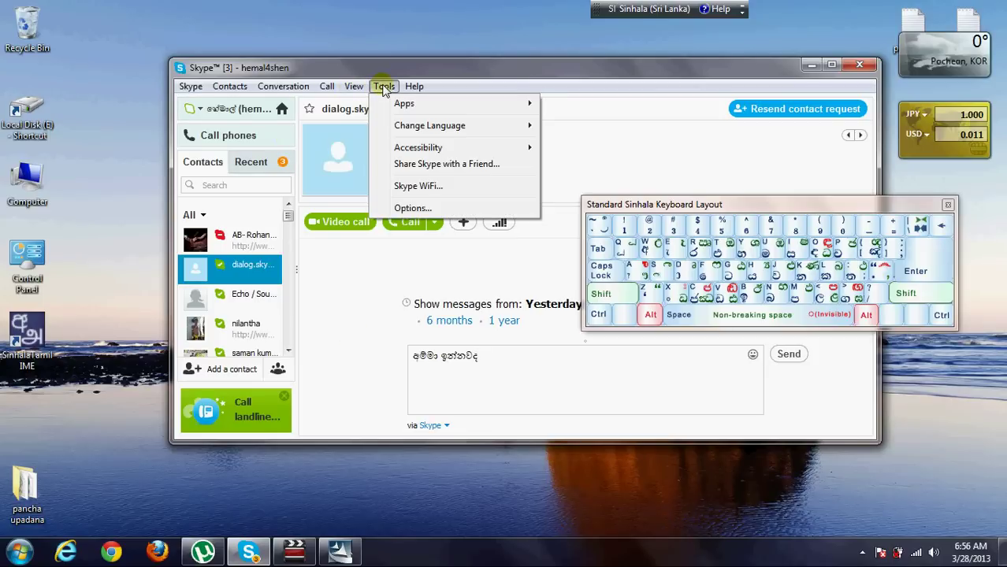
{"action": "left_click", "coordinate": [422, 211]}
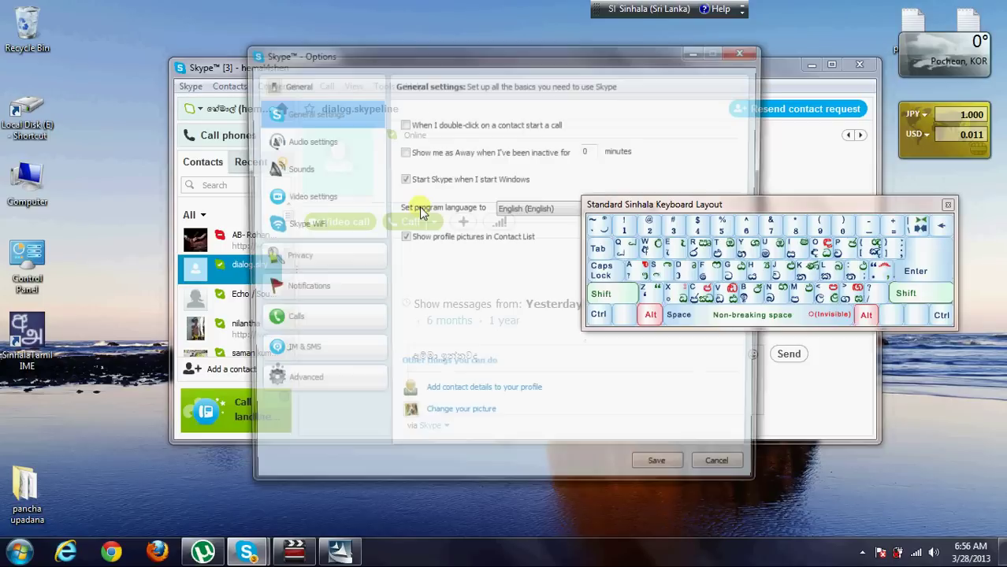
{"action": "left_click", "coordinate": [295, 353]}
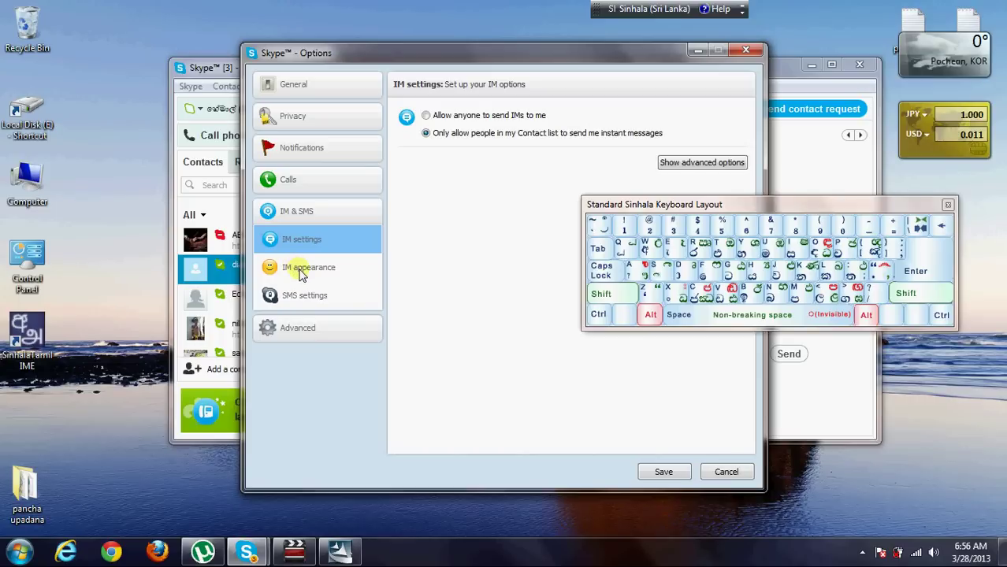
{"action": "left_click", "coordinate": [300, 270]}
{"action": "left_click", "coordinate": [514, 196]}
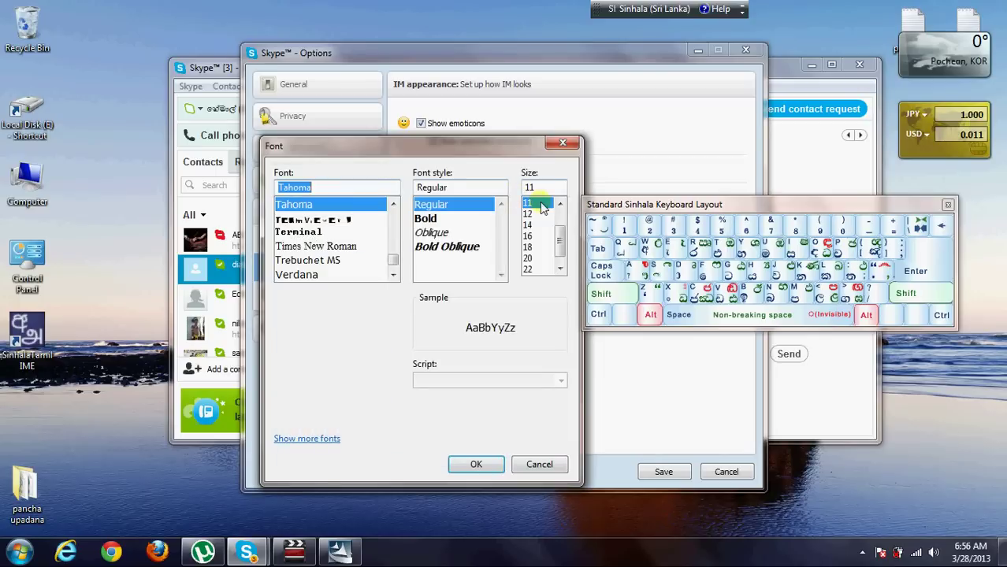
{"action": "scroll", "coordinate": [559, 230], "scroll_direction": "up", "scroll_amount": 1}
{"action": "left_click", "coordinate": [538, 211]}
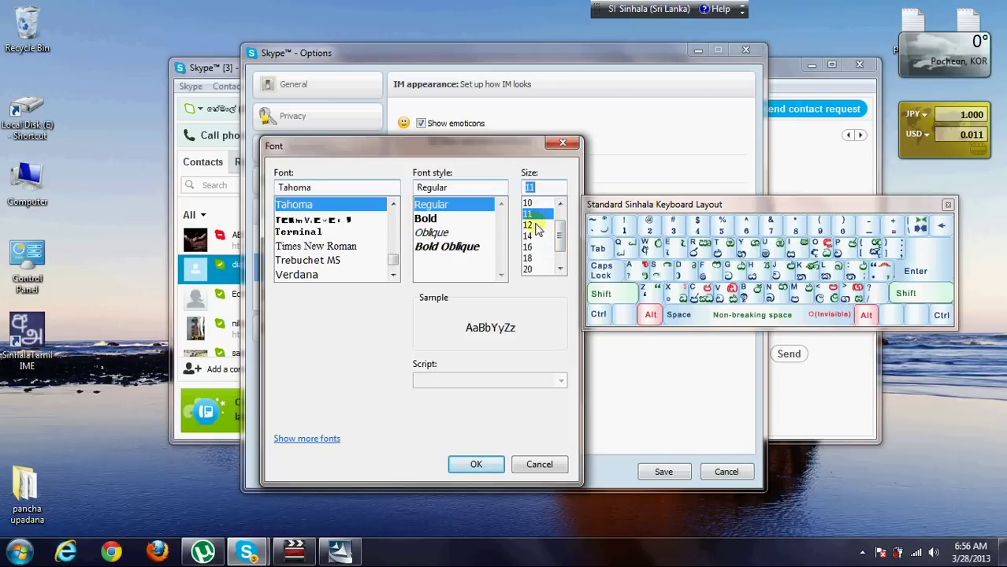
{"action": "left_click", "coordinate": [476, 464]}
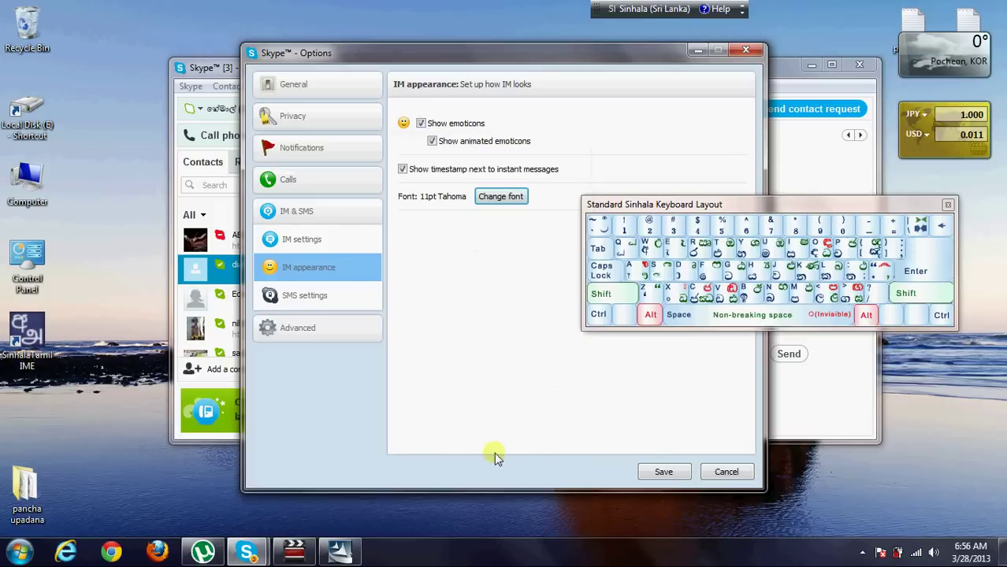
Step: Save the Skype options and shift the Skype window slightly left
{"action": "left_click", "coordinate": [656, 472]}
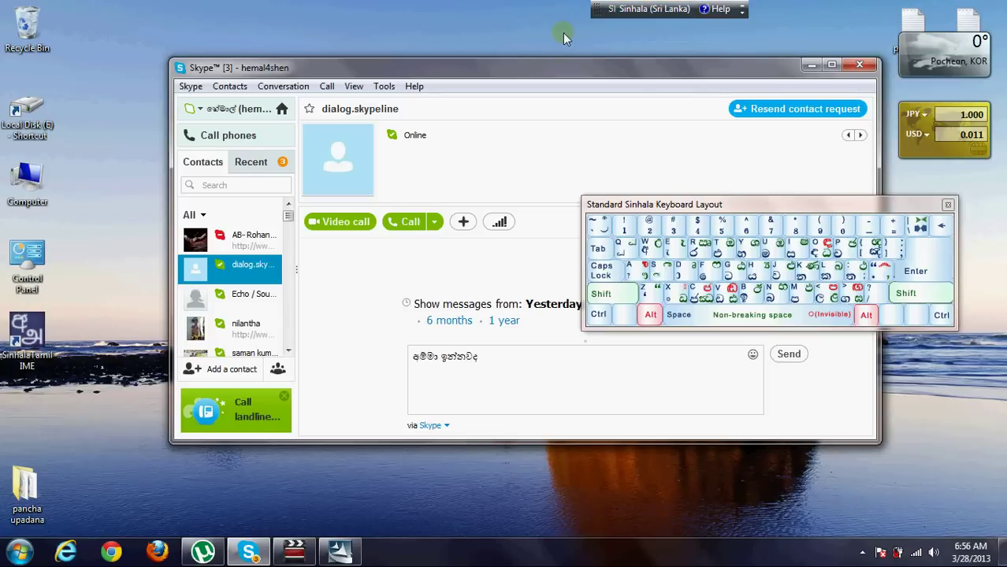
{"action": "left_click_drag", "start_coordinate": [534, 65], "coordinate": [486, 70]}
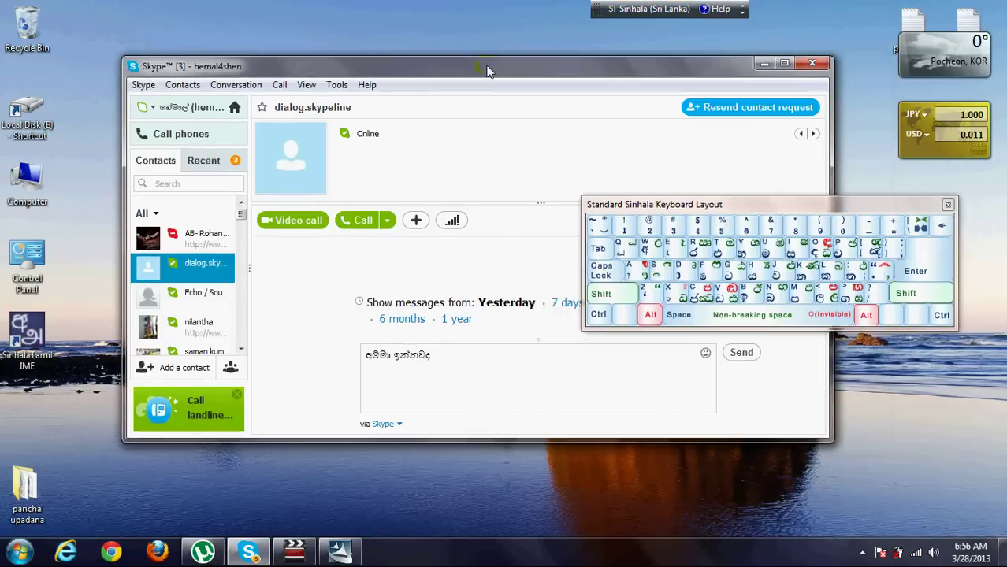